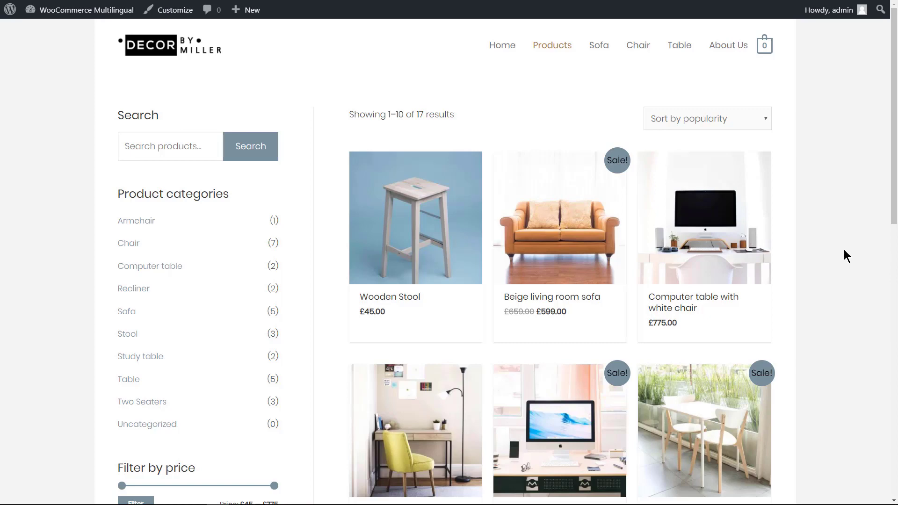
- Add one beige Wooden Stool from the shop to the cart and proceed to checkout
{"action": "left_click", "coordinate": [437, 231]}
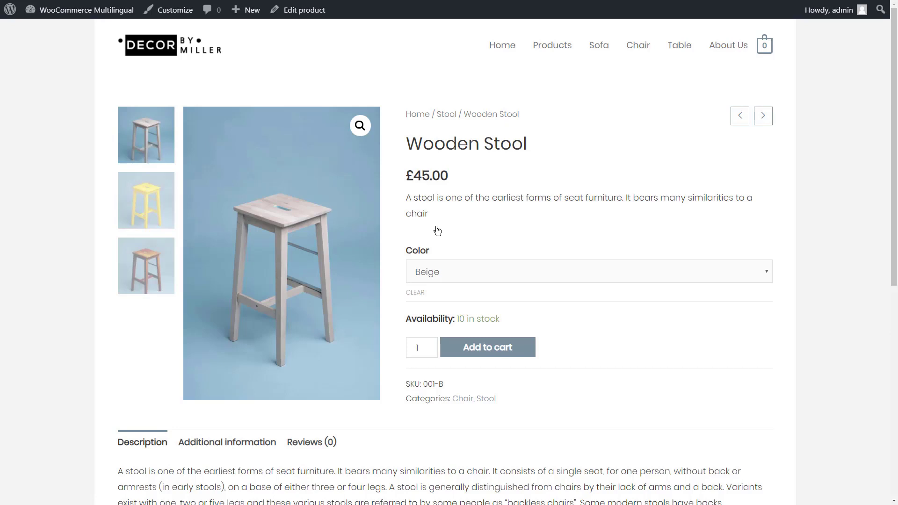
{"action": "left_click", "coordinate": [528, 273]}
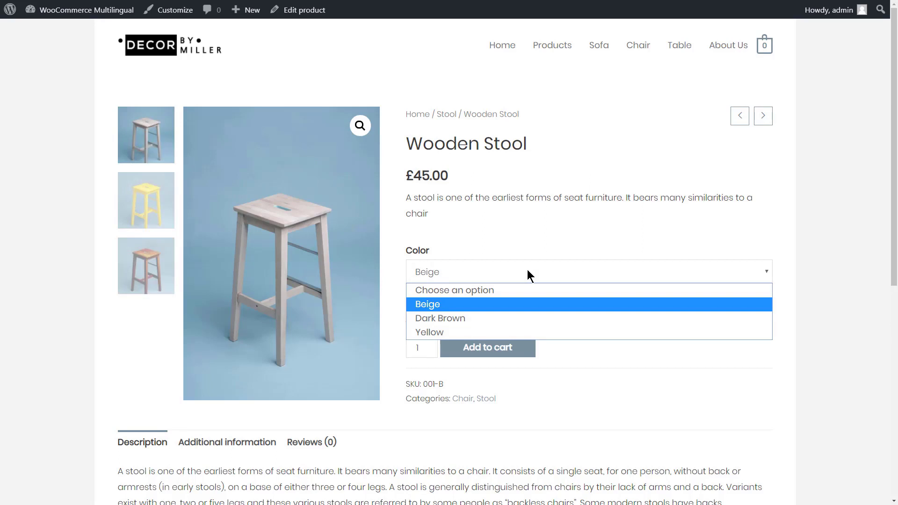
{"action": "left_click", "coordinate": [554, 343]}
{"action": "left_click", "coordinate": [523, 347]}
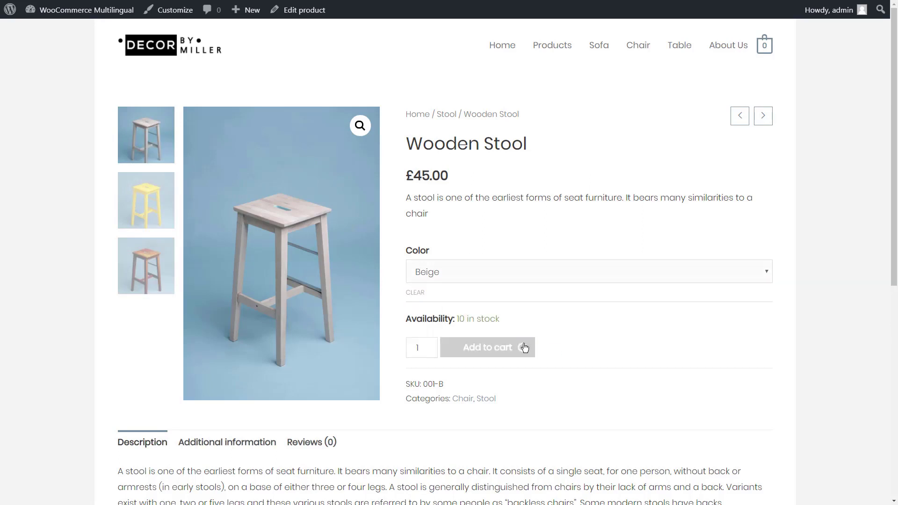
{"action": "left_click", "coordinate": [567, 353]}
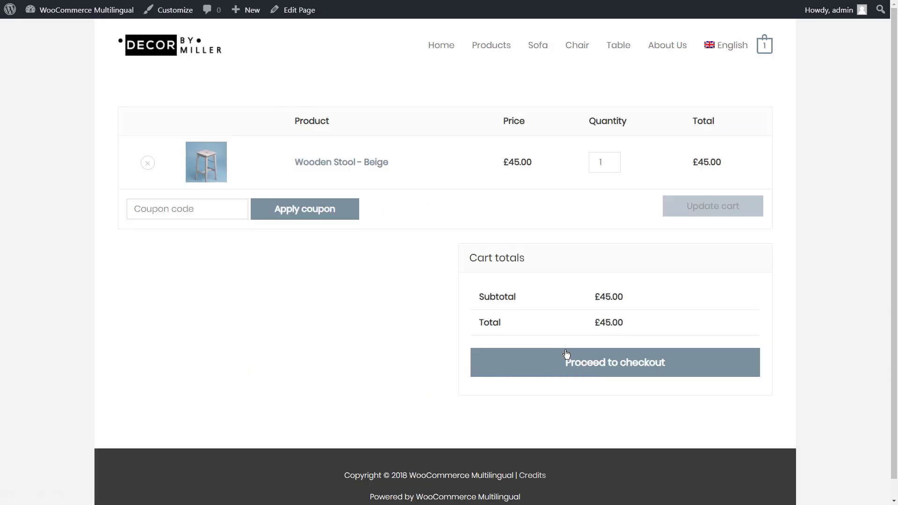
{"action": "left_click", "coordinate": [589, 367]}
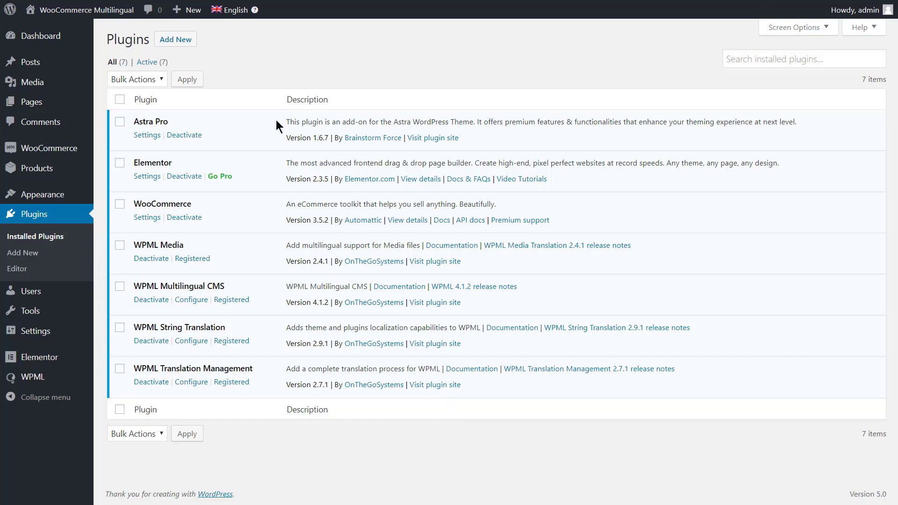
- Download the WooCommerce Multilingual plugin from the commercial WPML plugin list, with activation after download
{"action": "left_click", "coordinate": [193, 42]}
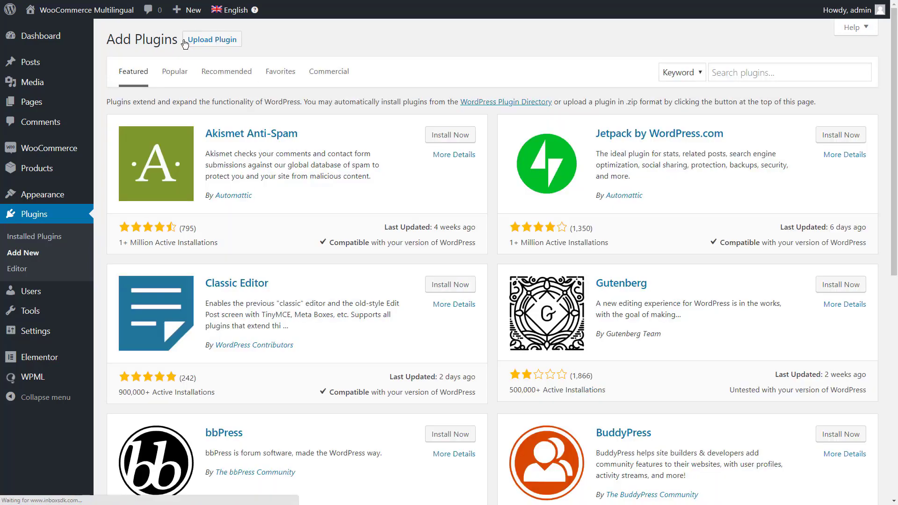
{"action": "left_click", "coordinate": [315, 74]}
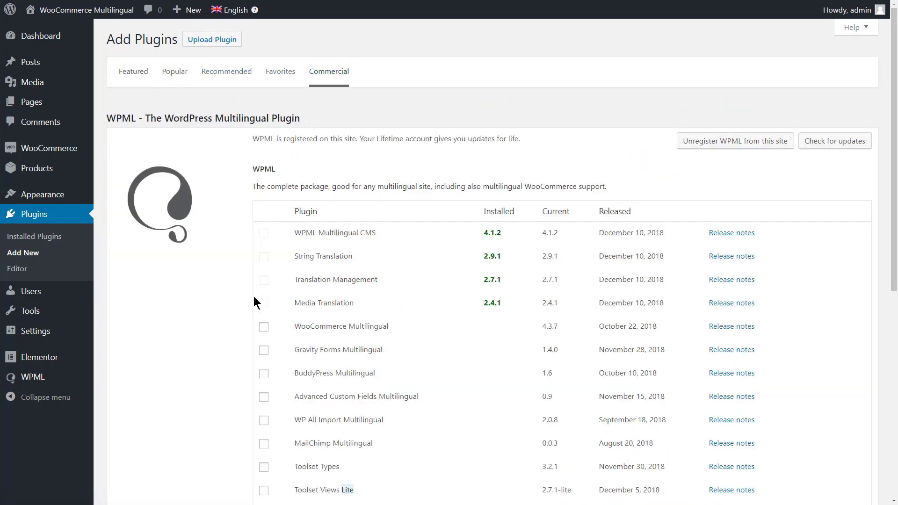
{"action": "left_click", "coordinate": [263, 327]}
{"action": "scroll", "coordinate": [252, 316], "scroll_direction": "down", "scroll_amount": 4}
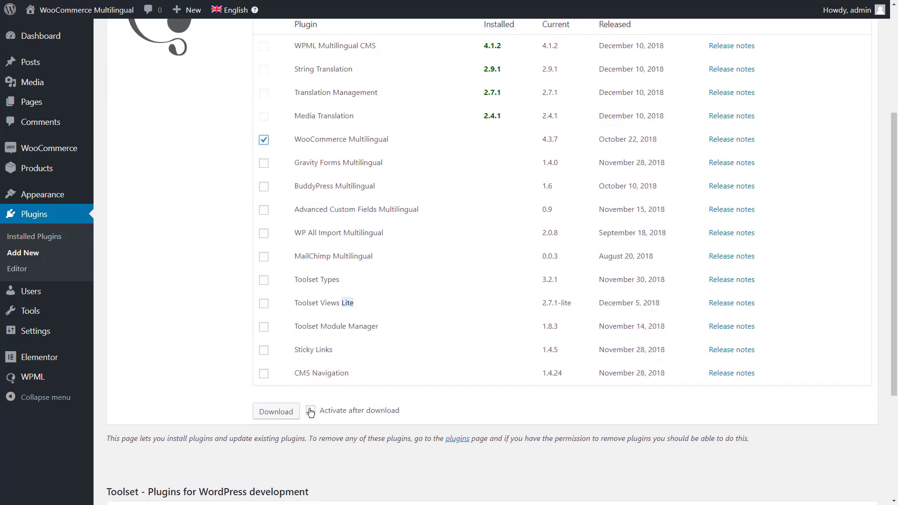
{"action": "left_click", "coordinate": [310, 411]}
{"action": "left_click", "coordinate": [288, 416]}
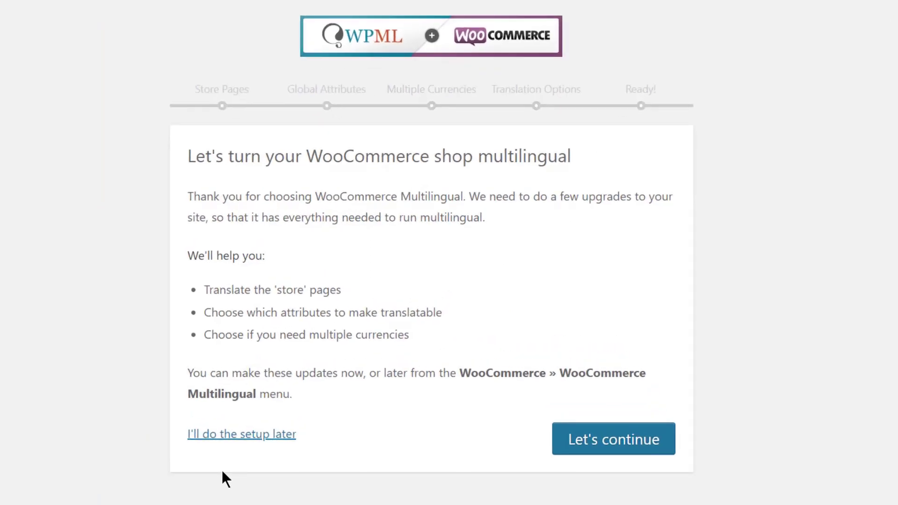
- Start the multilingual shop setup, creating the missing Spanish store pages and making the Color attribute translatable
{"action": "left_click", "coordinate": [589, 447]}
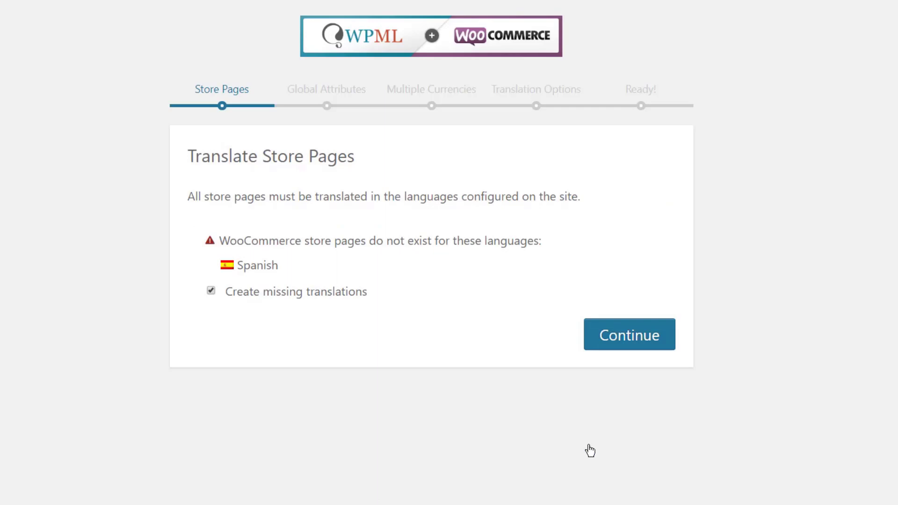
{"action": "left_click", "coordinate": [633, 339]}
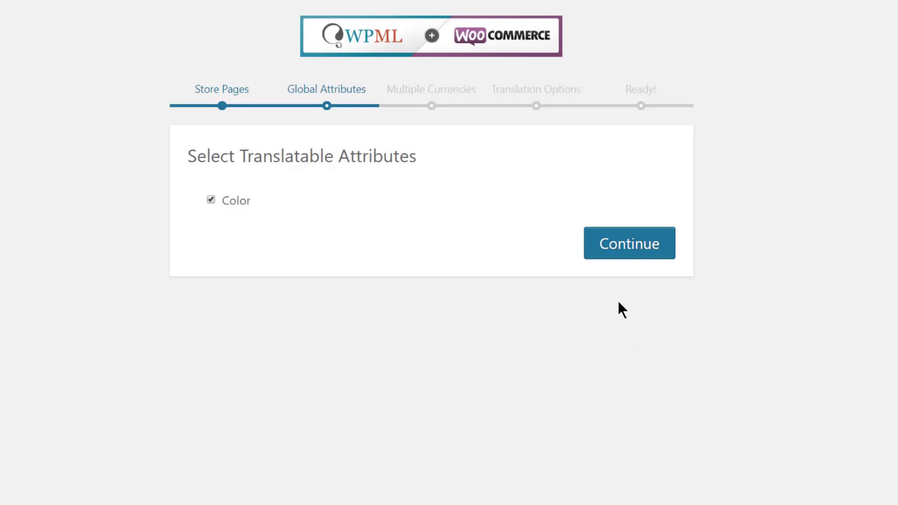
{"action": "left_click", "coordinate": [621, 251]}
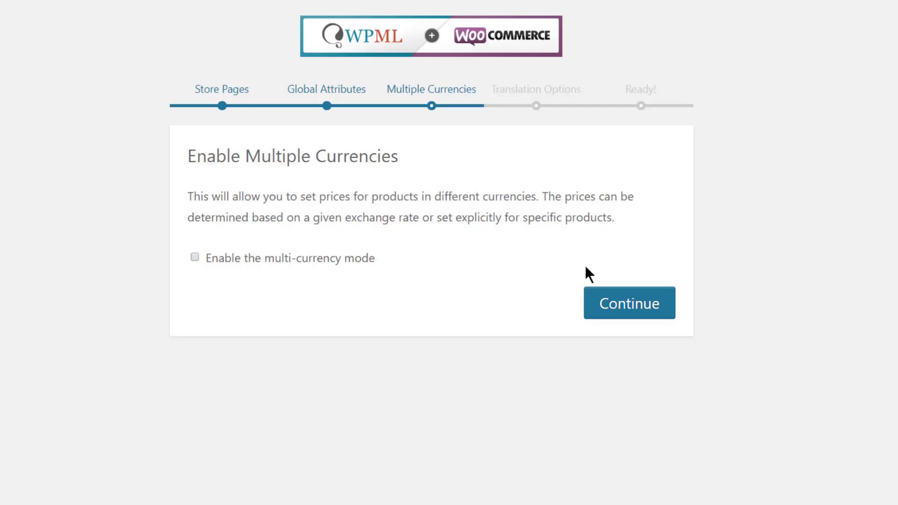
- Finish the shop setup without multi-currency mode, choosing to show products even if they are not yet translated
{"action": "left_click", "coordinate": [610, 304]}
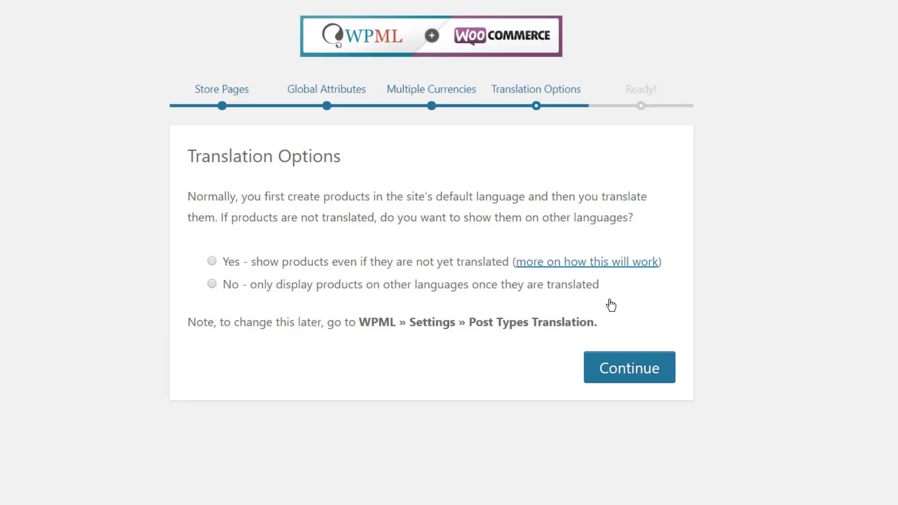
{"action": "left_click", "coordinate": [213, 260]}
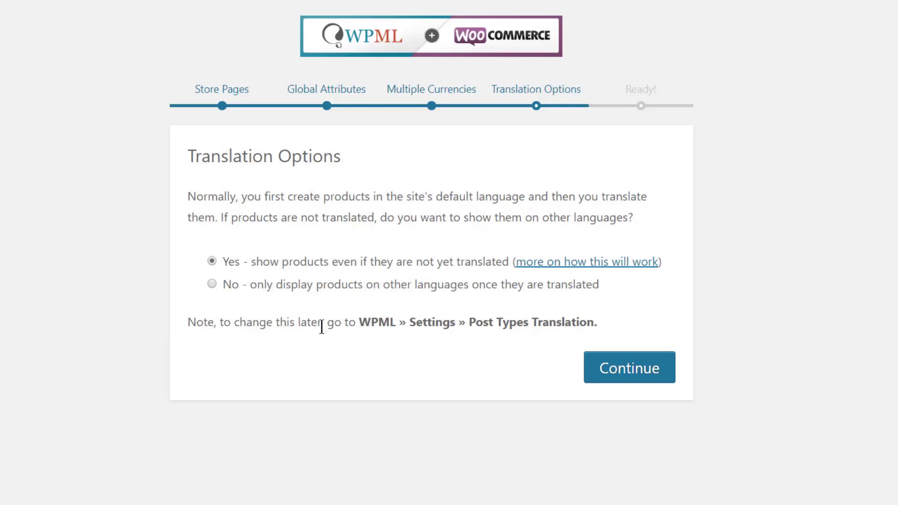
{"action": "left_click", "coordinate": [607, 369]}
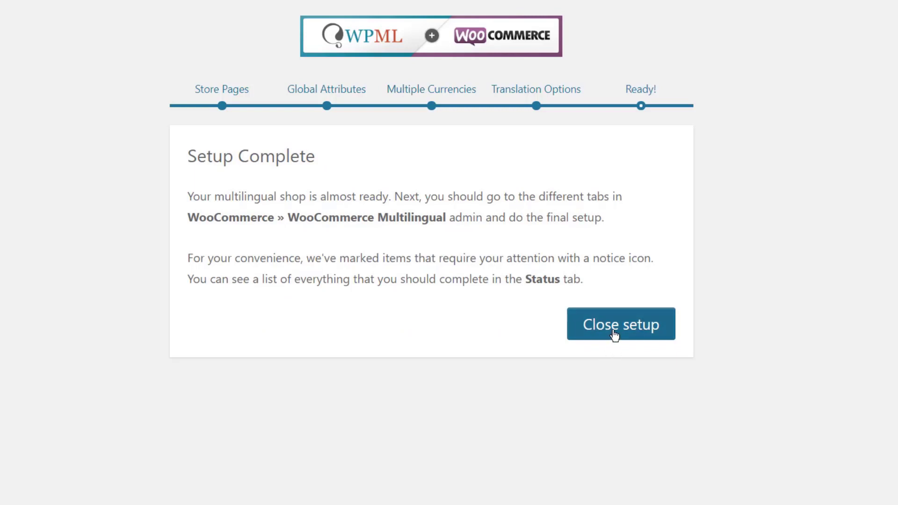
{"action": "left_click", "coordinate": [614, 335]}
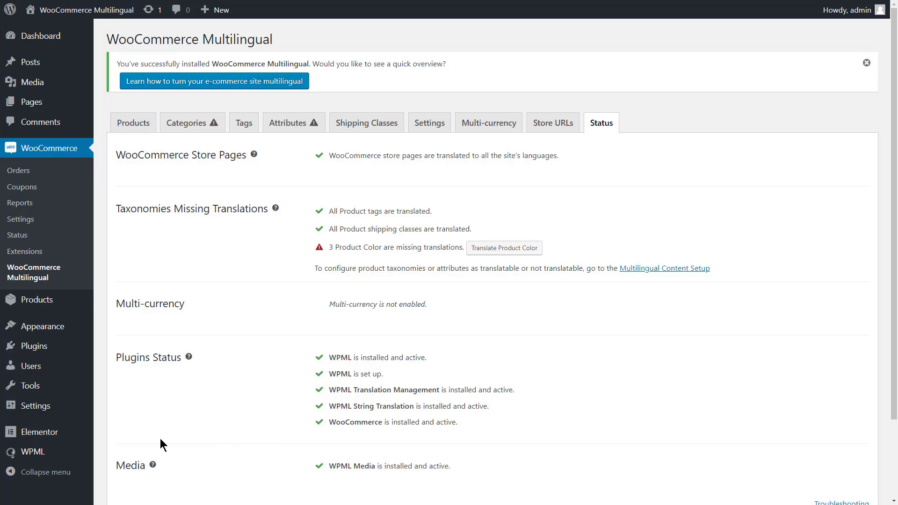
- Open the WPML settings page
{"action": "mouse_move", "coordinate": [73, 451]}
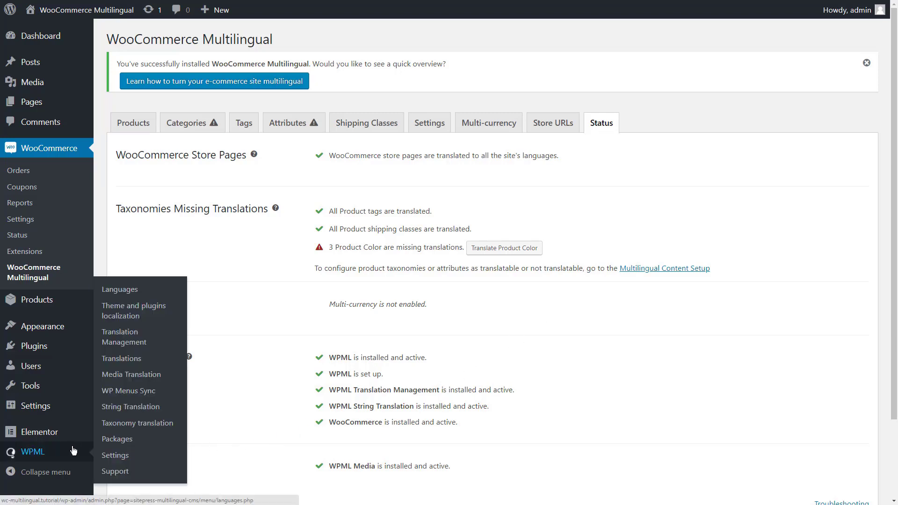
{"action": "left_click", "coordinate": [113, 458]}
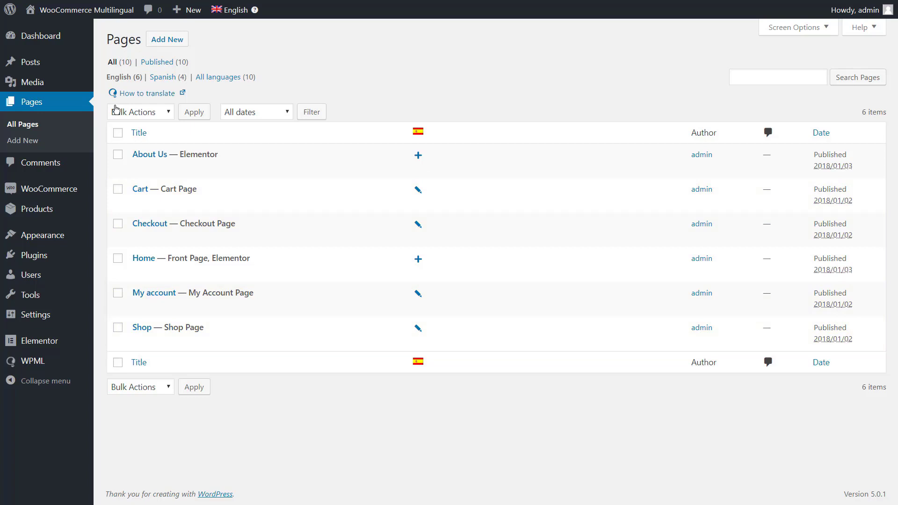
- Open the Cart page's Spanish translation and finish it with the title Carrito
{"action": "left_click", "coordinate": [418, 192]}
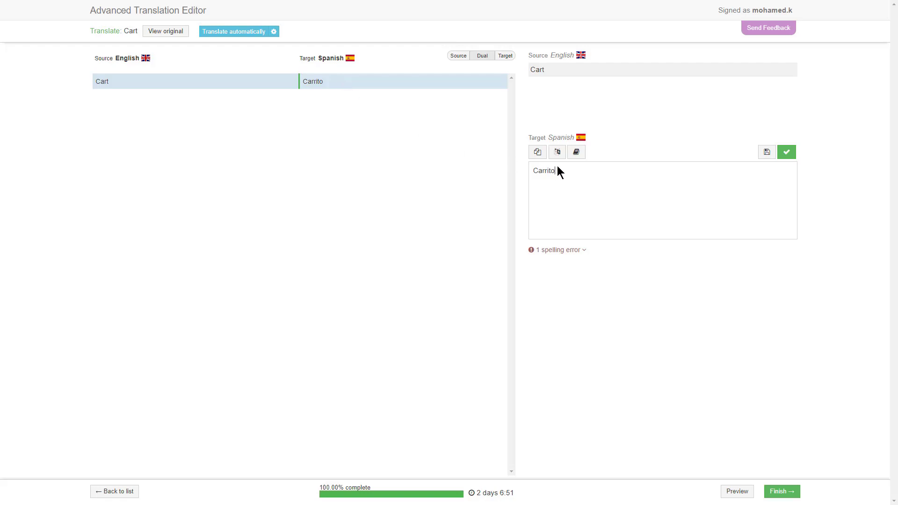
{"action": "left_click", "coordinate": [787, 496]}
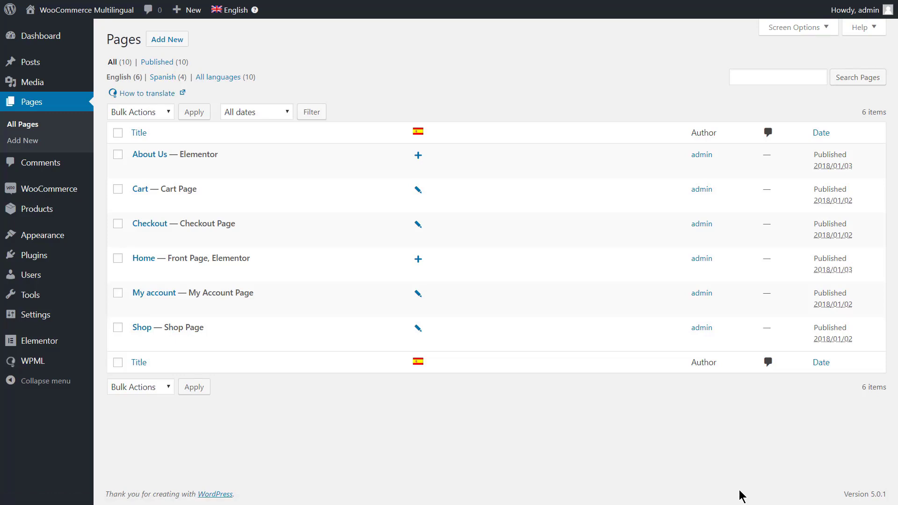
- Translate the About Us page into Spanish automatically and complete the translation
{"action": "left_click", "coordinate": [418, 155]}
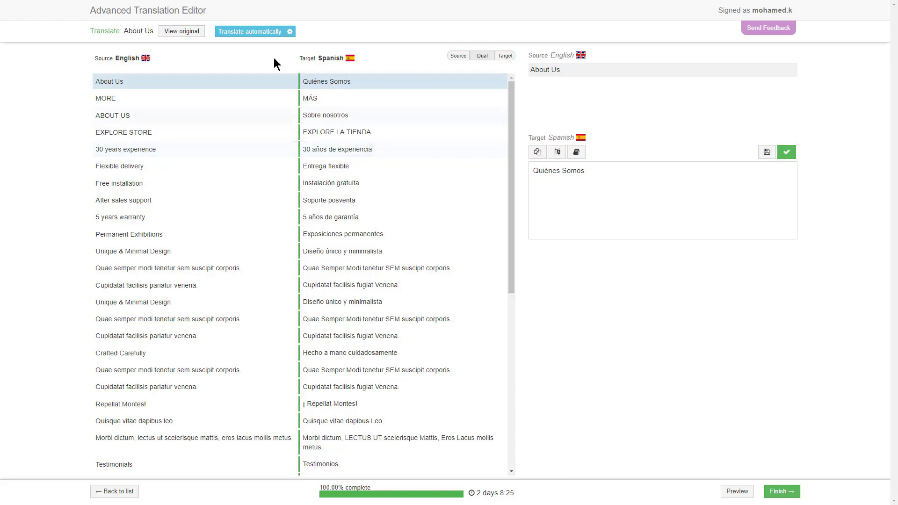
{"action": "left_click", "coordinate": [260, 34]}
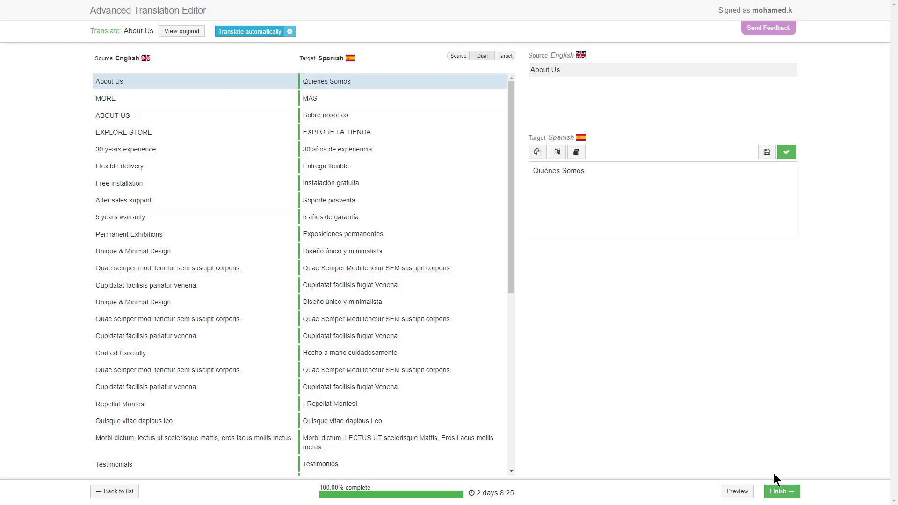
{"action": "left_click", "coordinate": [781, 490]}
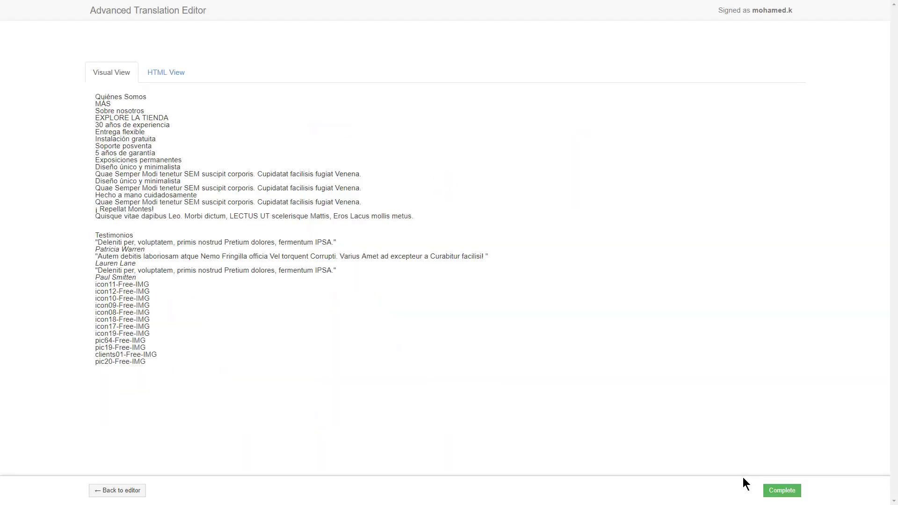
{"action": "left_click", "coordinate": [779, 492]}
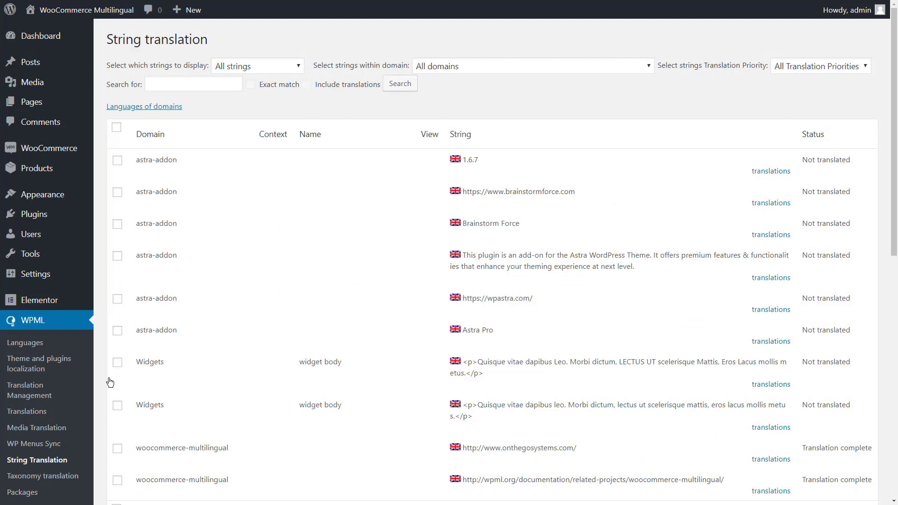
- Filter the strings to the Widgets domain and save "Buscar" as the completed Spanish translation of the Search widget title
{"action": "left_click", "coordinate": [537, 66]}
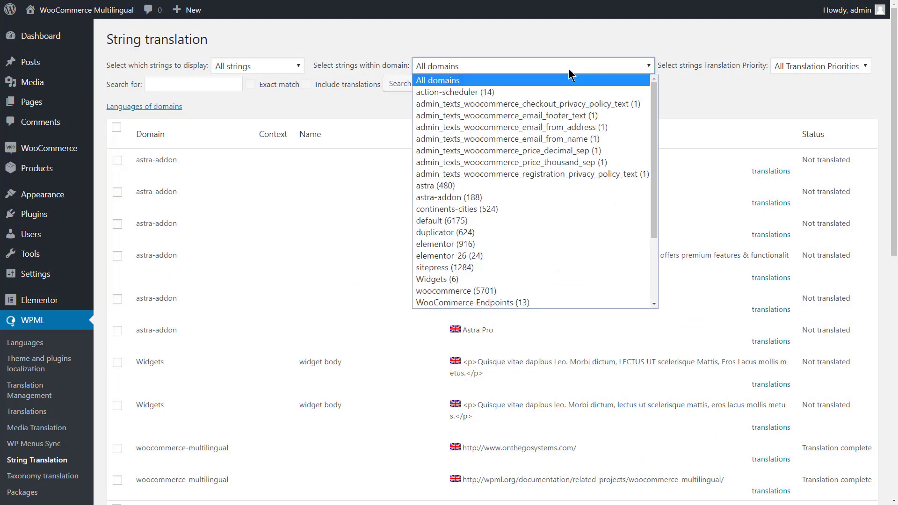
{"action": "left_click", "coordinate": [449, 280]}
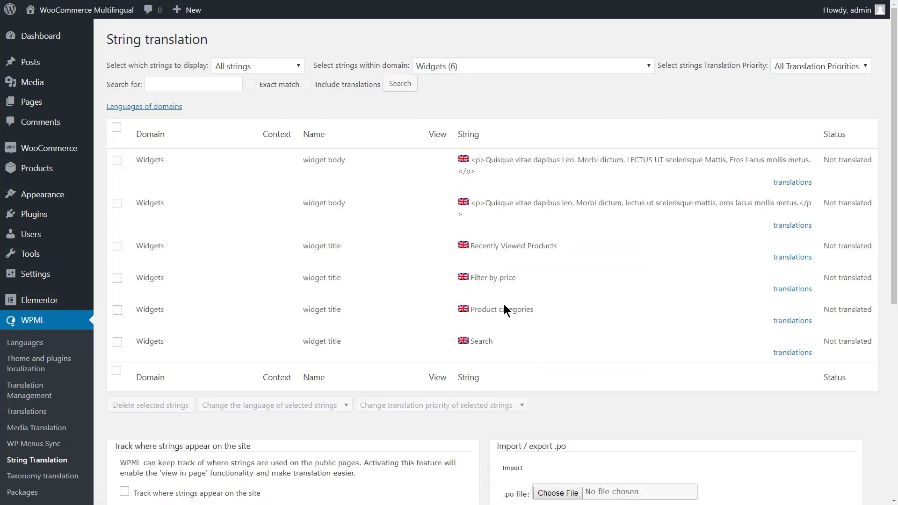
{"action": "left_click", "coordinate": [782, 353]}
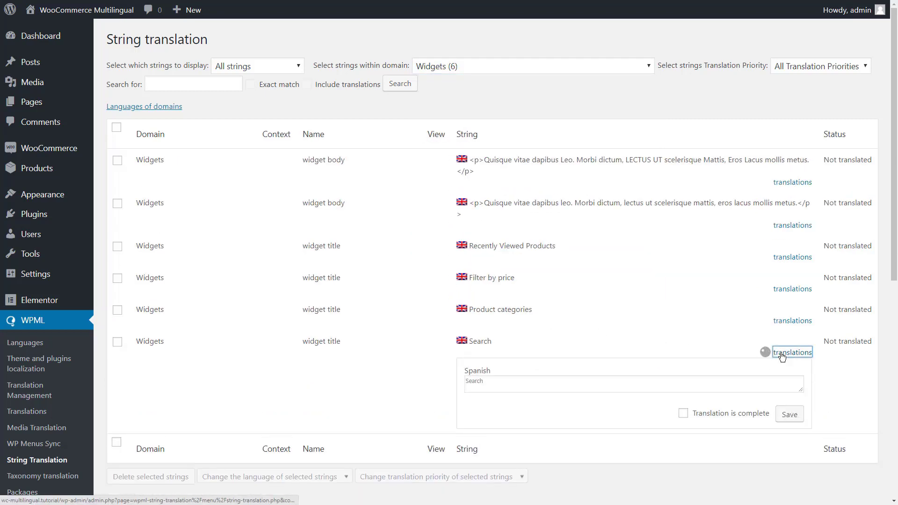
{"action": "left_click", "coordinate": [494, 382]}
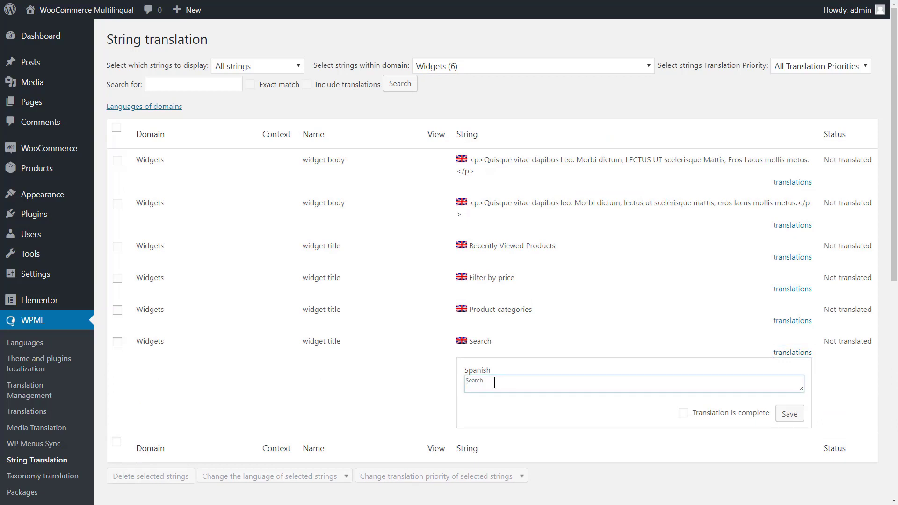
{"action": "type", "text": "Buscar"}
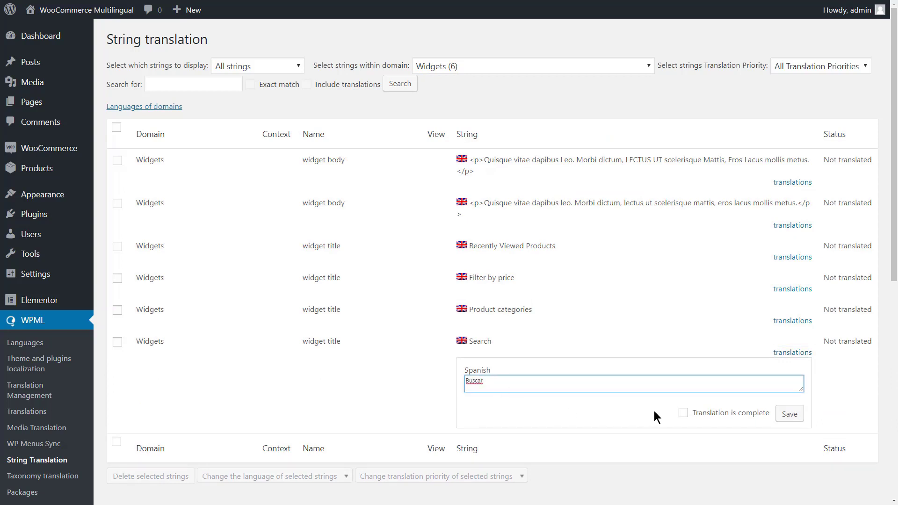
{"action": "left_click", "coordinate": [682, 414]}
{"action": "left_click", "coordinate": [790, 414]}
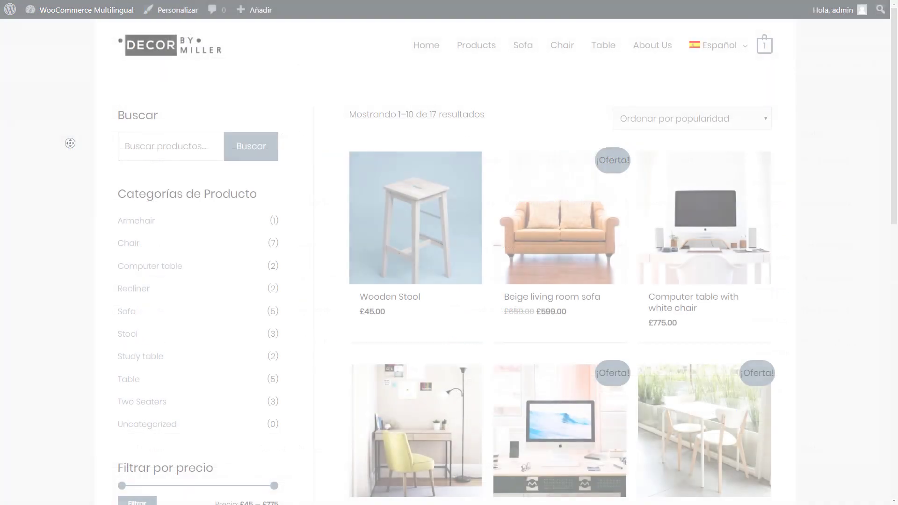
- Review the Spanish shop page's widgets and product categories, and open the Spanish cart page
{"action": "scroll", "coordinate": [70, 159], "scroll_direction": "down", "scroll_amount": 3}
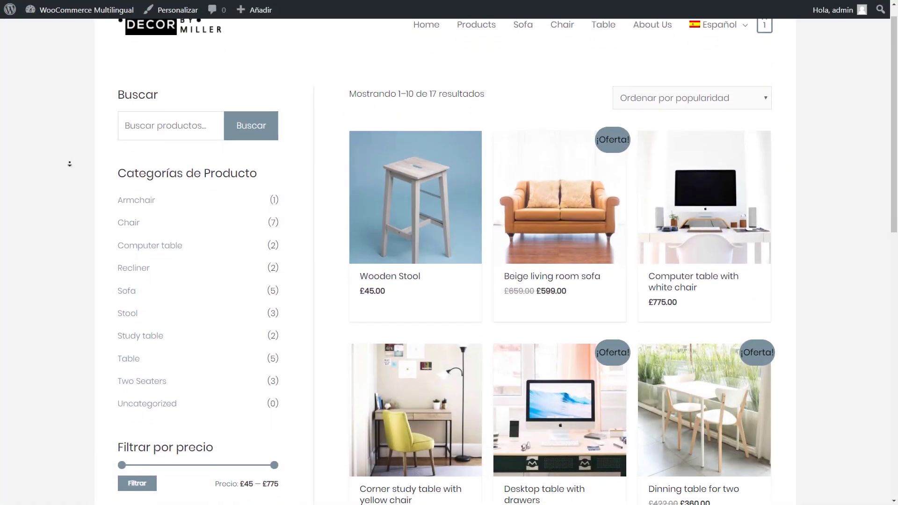
{"action": "scroll", "coordinate": [69, 165], "scroll_direction": "down", "scroll_amount": 2}
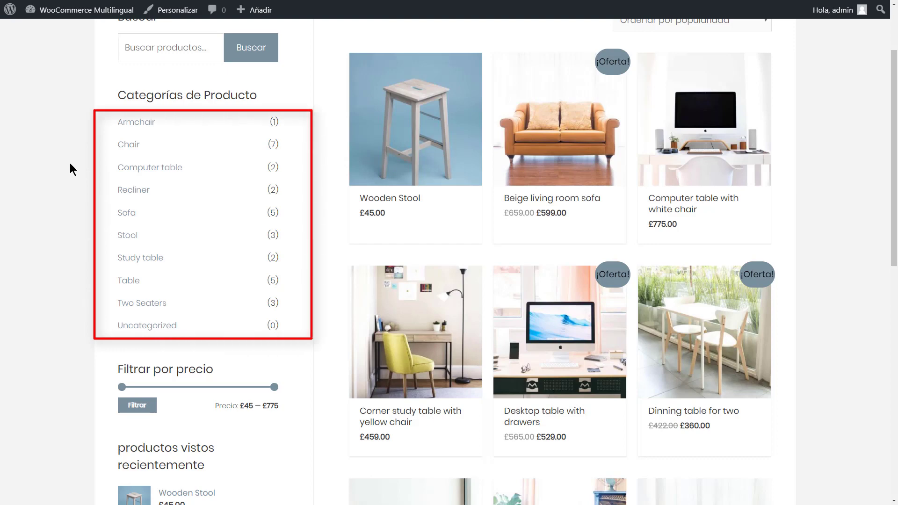
{"action": "scroll", "coordinate": [70, 160], "scroll_direction": "up", "scroll_amount": 2}
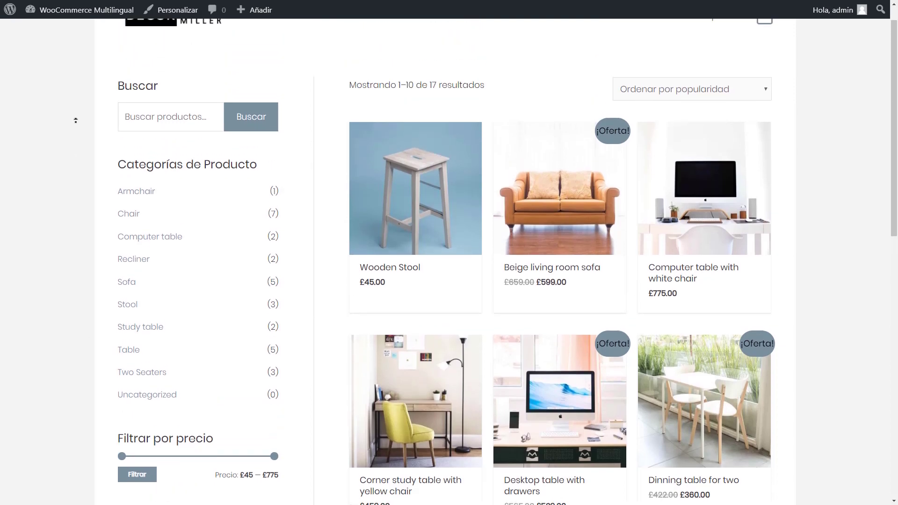
{"action": "mouse_move", "coordinate": [764, 45]}
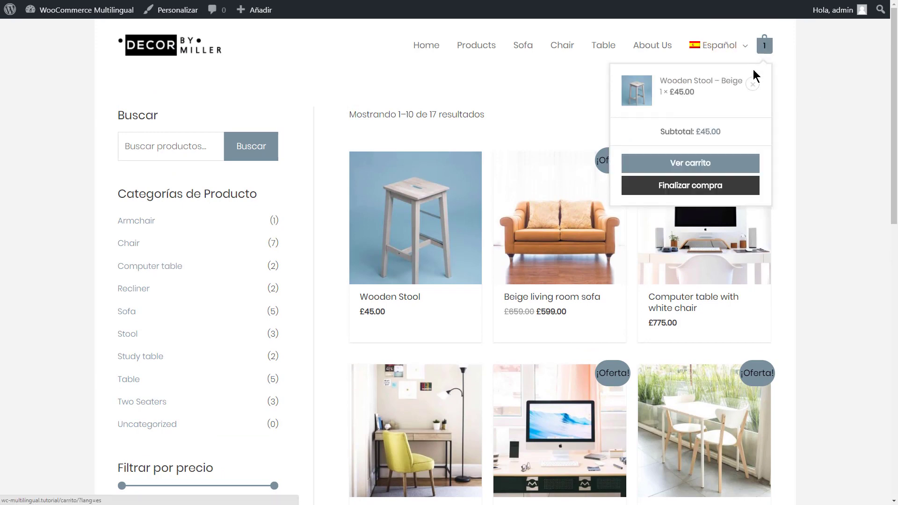
{"action": "left_click", "coordinate": [719, 165]}
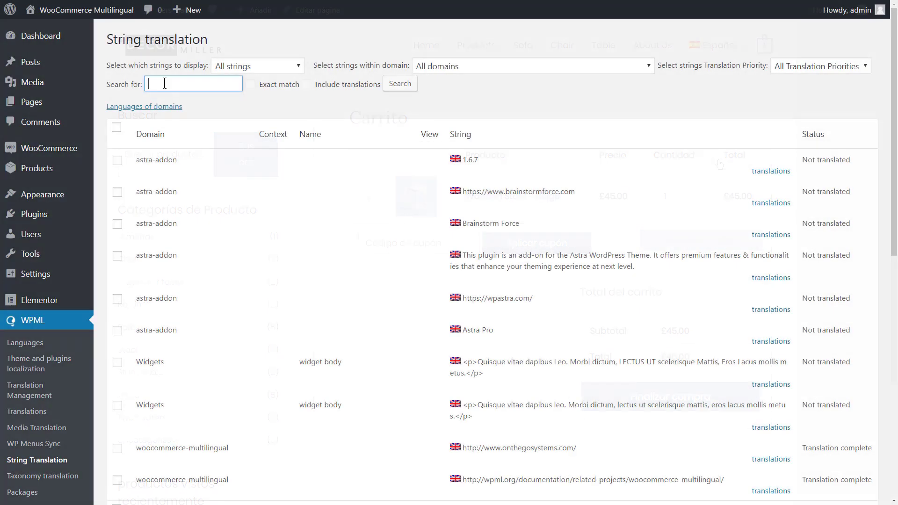
- Search the strings in all domains for an exact match of "proceed to checkout"
{"action": "type", "text": "pro"}
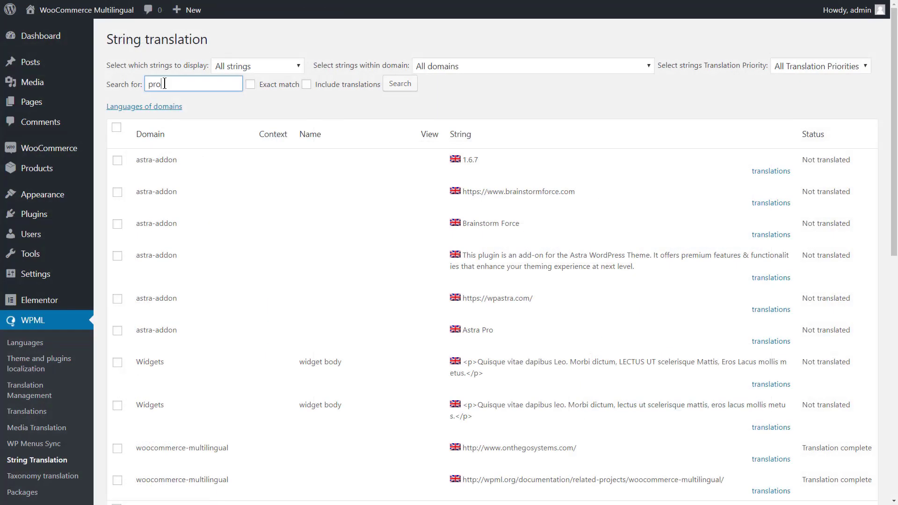
{"action": "type", "text": "ceed to checkout"}
{"action": "left_click", "coordinate": [250, 85]}
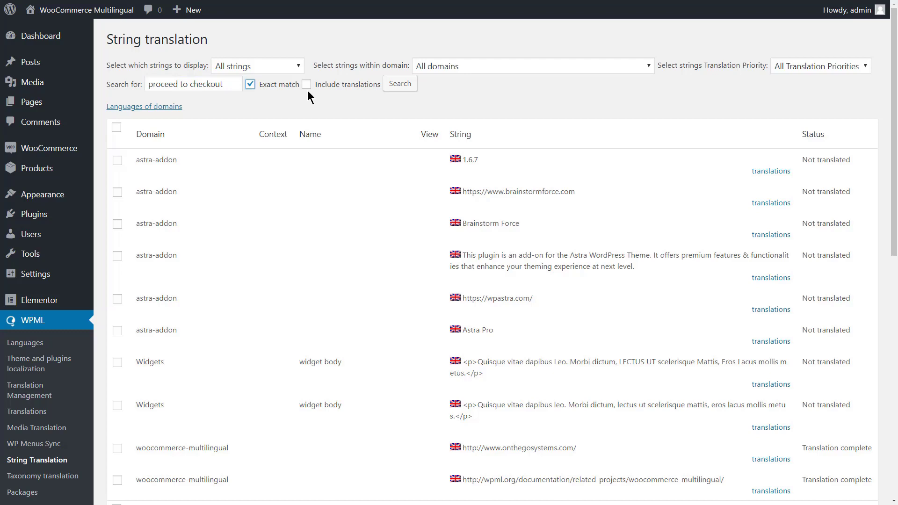
{"action": "left_click", "coordinate": [400, 84]}
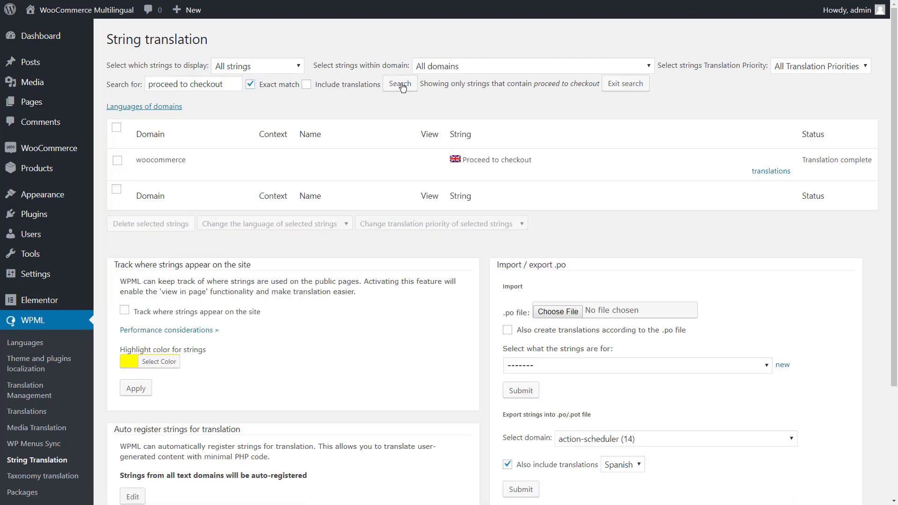
- Replace the Spanish translation of the "Proceed to checkout" string with "pasar por la caja" and save it as the translation to use
{"action": "left_click", "coordinate": [762, 172]}
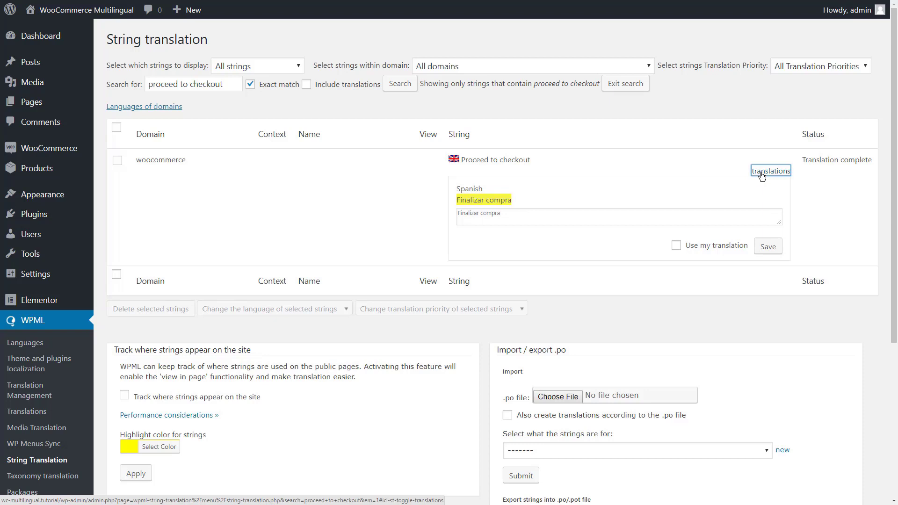
{"action": "left_click", "coordinate": [482, 221]}
{"action": "type", "text": "pasar por la caja"}
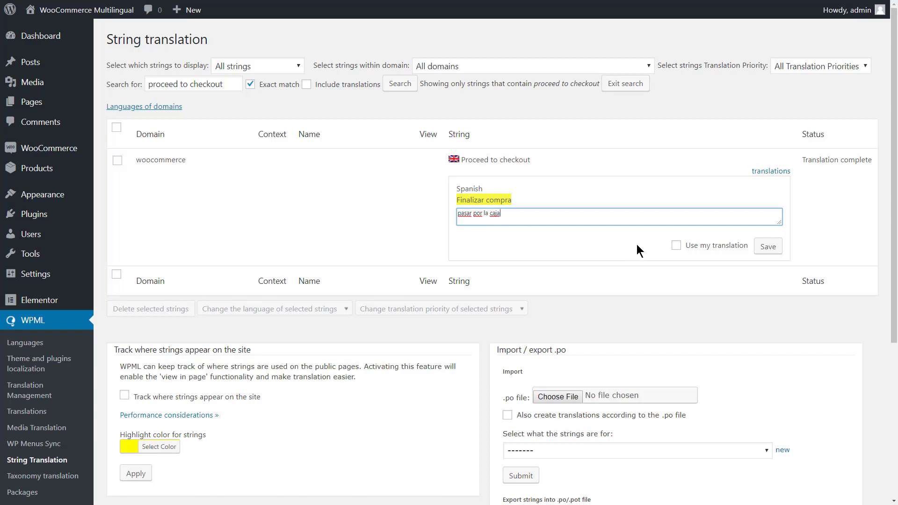
{"action": "left_click", "coordinate": [676, 246]}
{"action": "left_click", "coordinate": [767, 248]}
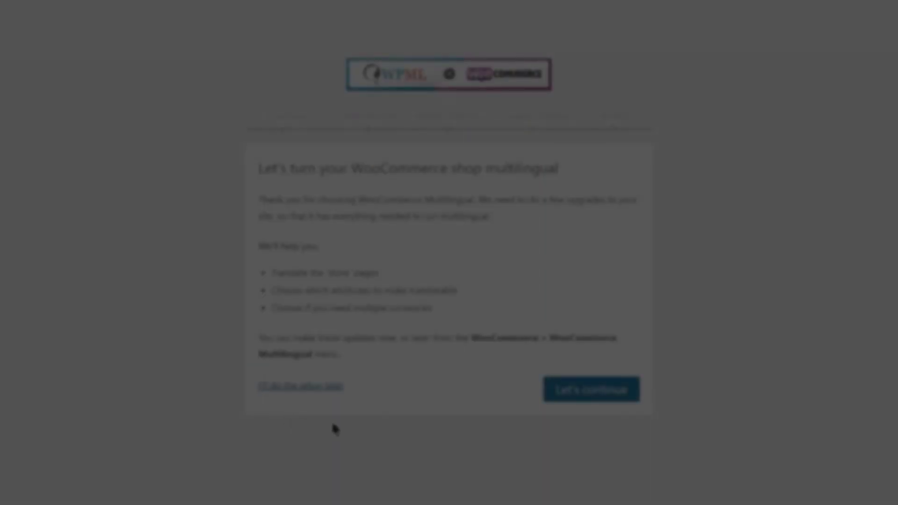
- Start the WooCommerce Multilingual setup, create the missing Spanish store pages, and keep the Color attribute translatable
{"action": "left_click", "coordinate": [573, 399]}
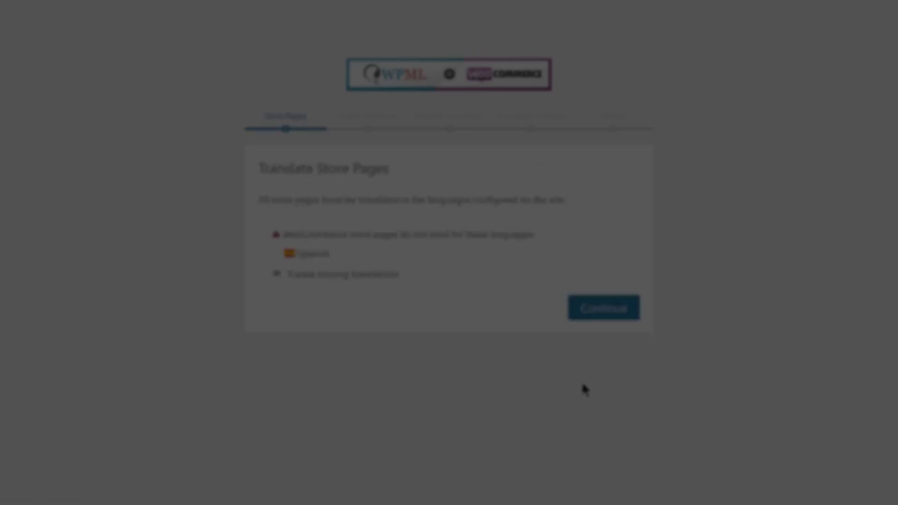
{"action": "left_click", "coordinate": [607, 316]}
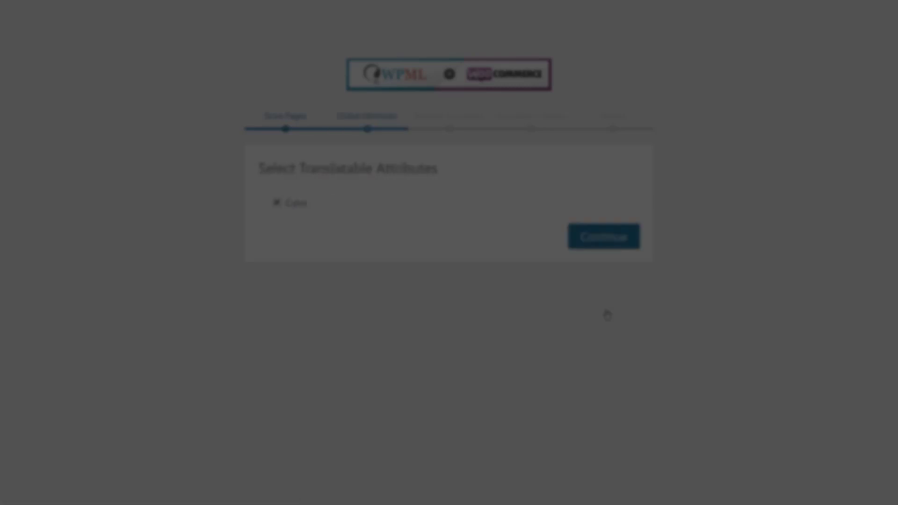
{"action": "left_click", "coordinate": [597, 246]}
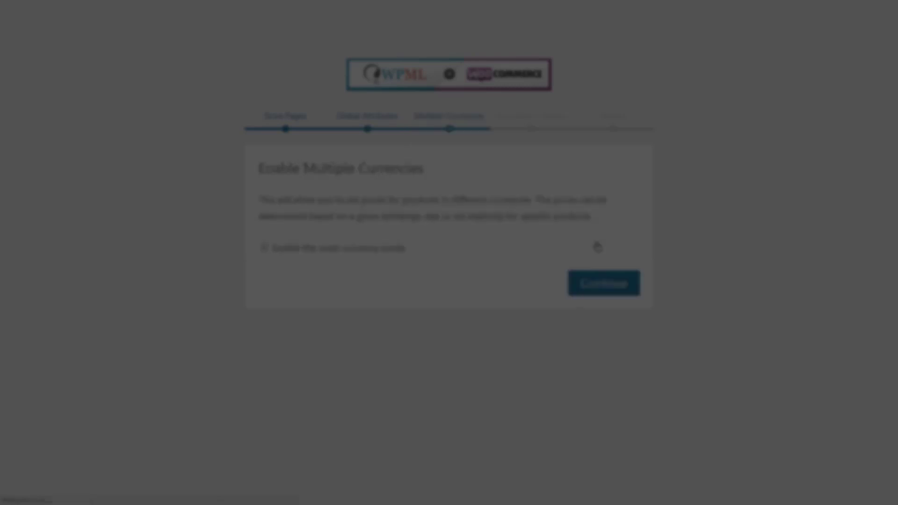